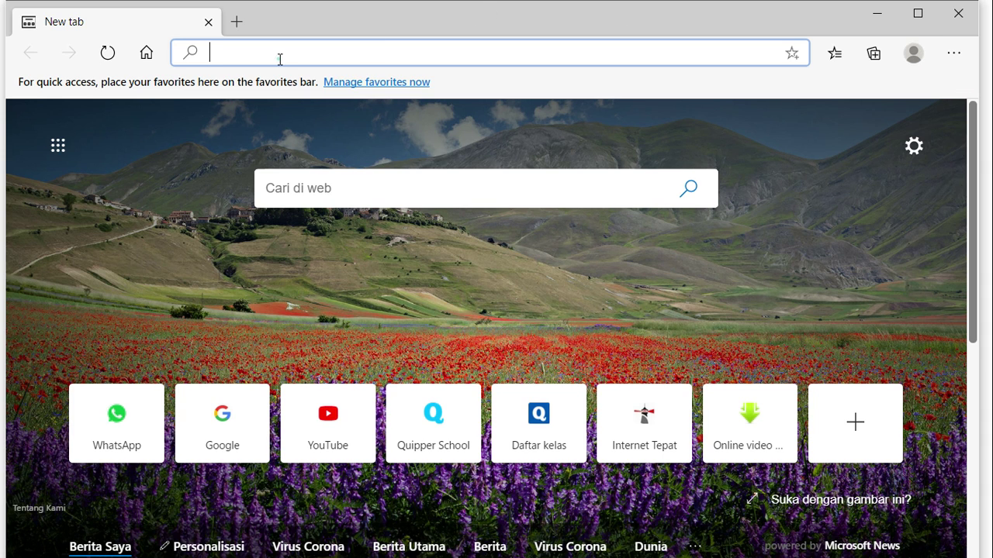
type("WWW.google.com")
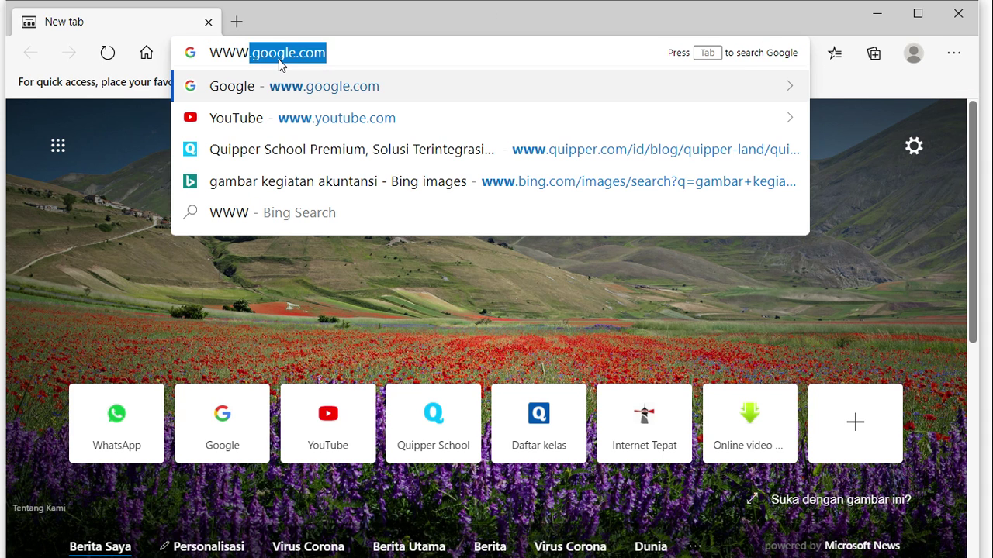
key("Return")
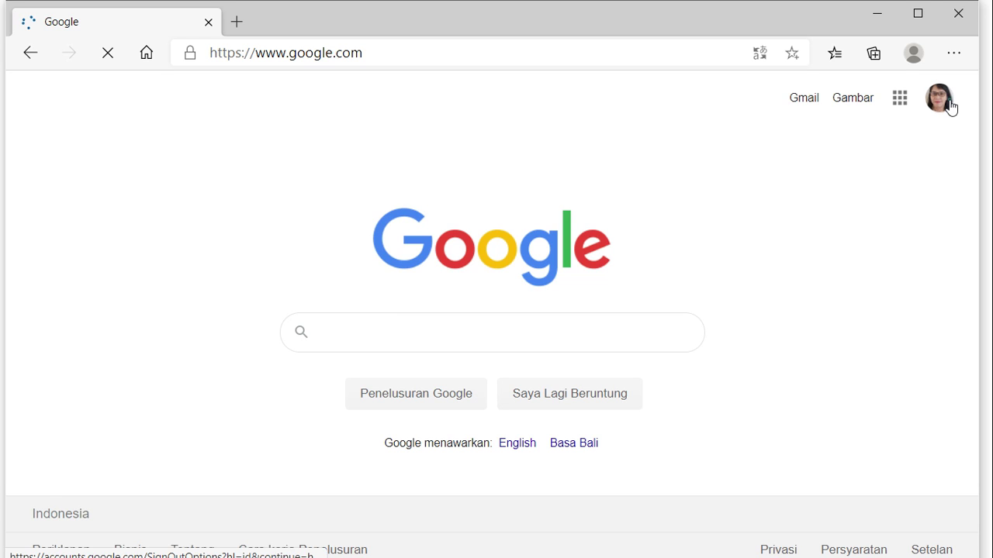
left_click(949, 106)
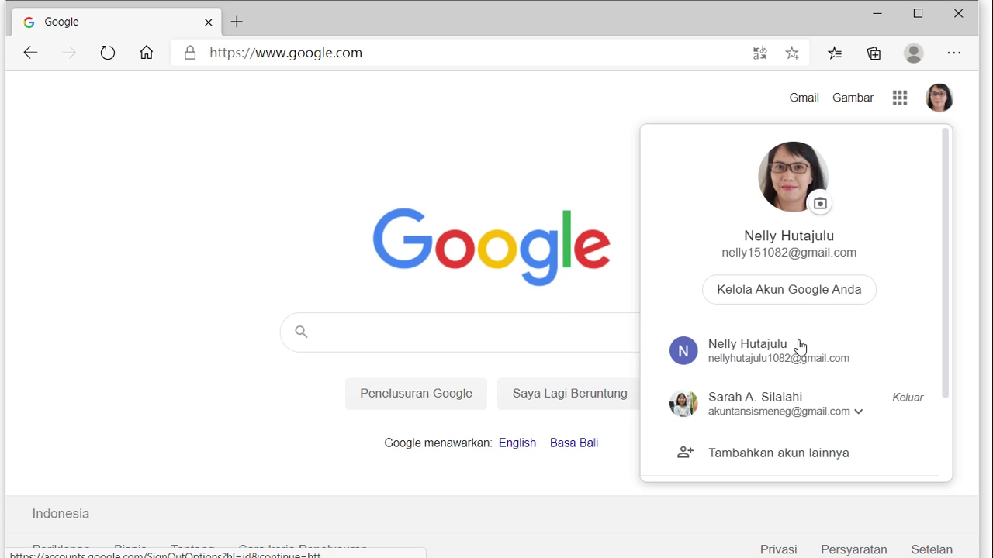
left_click(768, 356)
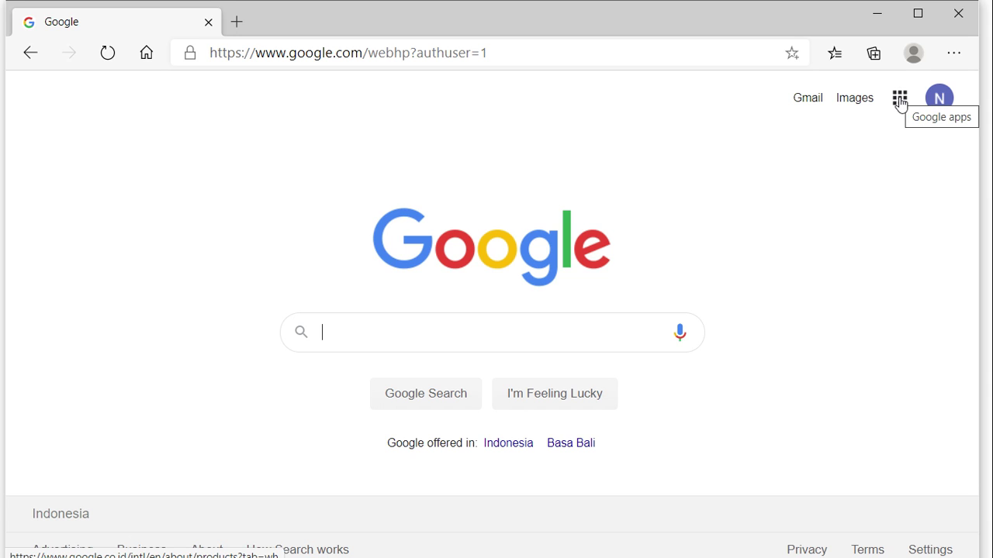
Look through the Google apps list down to the Classroom entry.
left_click(899, 102)
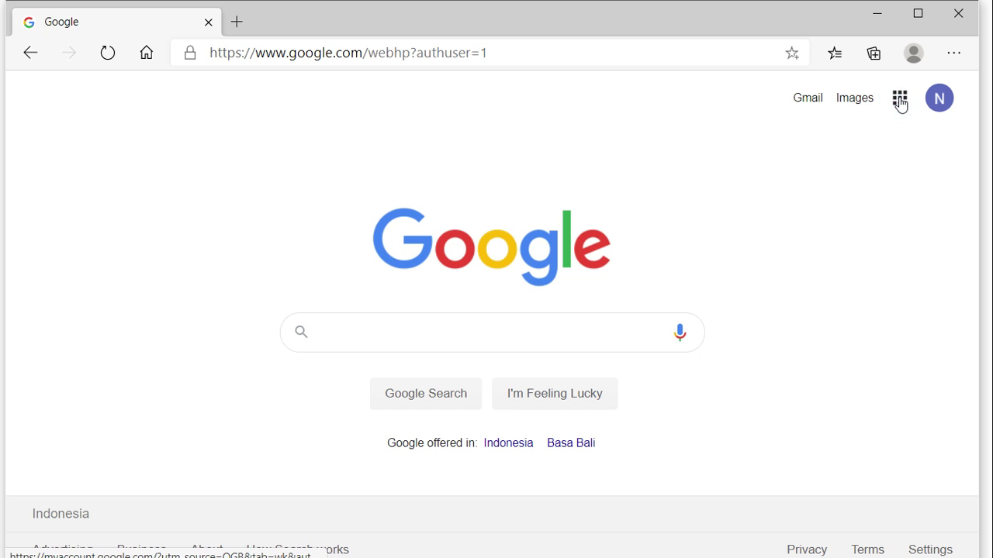
left_click_drag(945, 194, 937, 450)
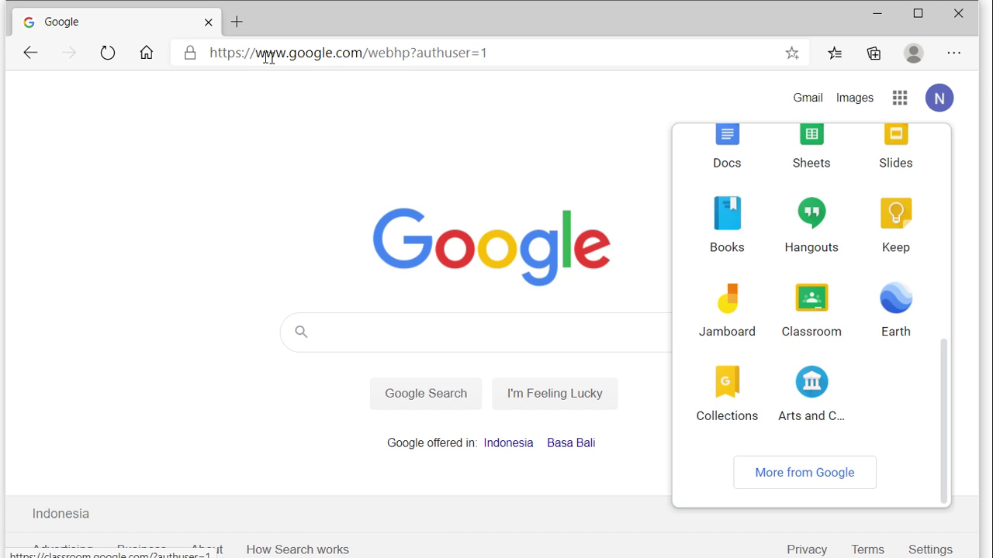
left_click(417, 54)
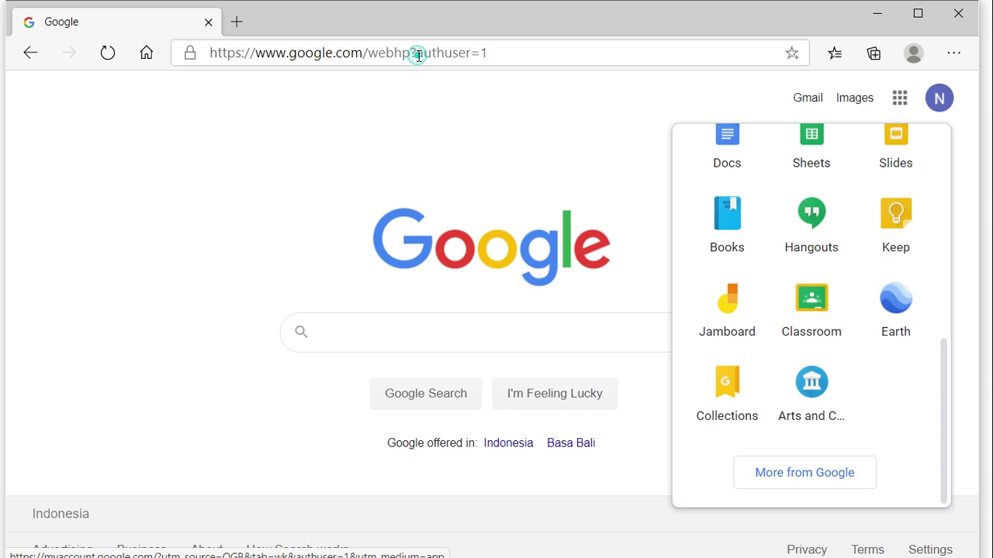
Open Google Classroom from a web search for "google classroom" and switch it to the second Google account.
left_click(332, 54)
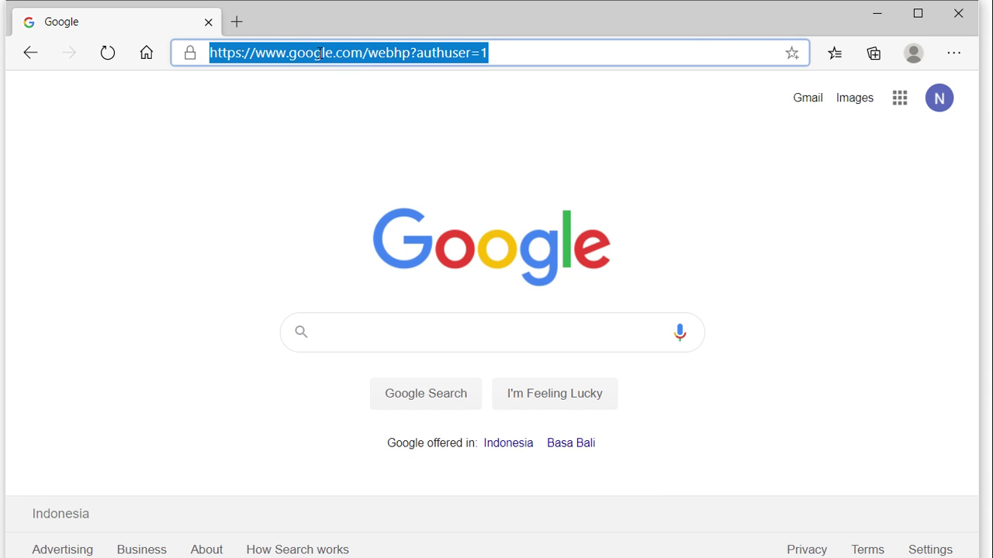
type("GOOGL")
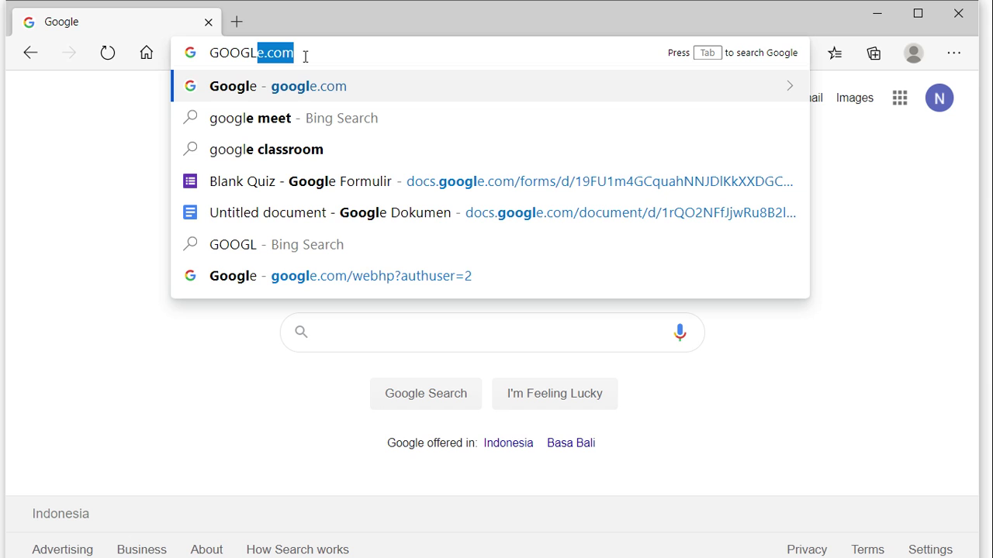
left_click(287, 153)
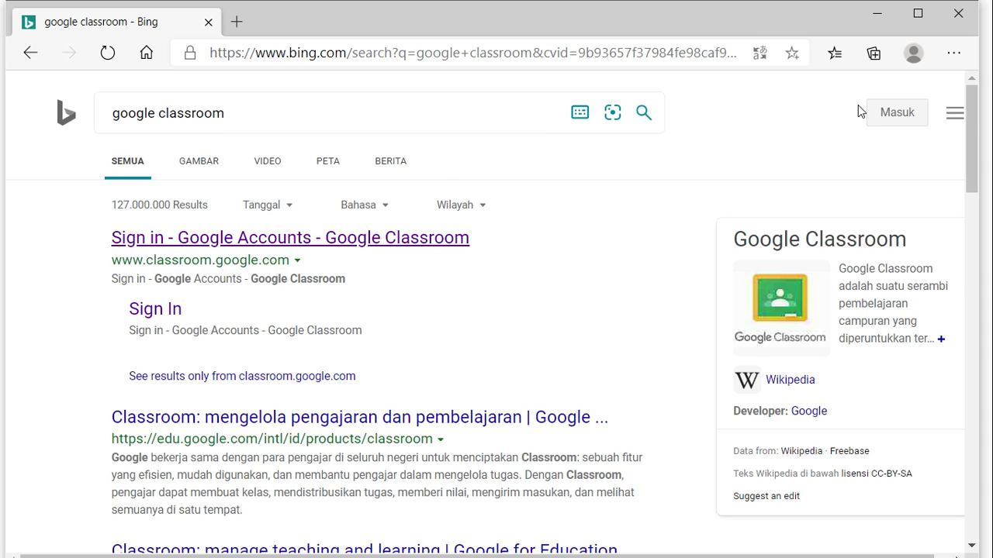
left_click(241, 240)
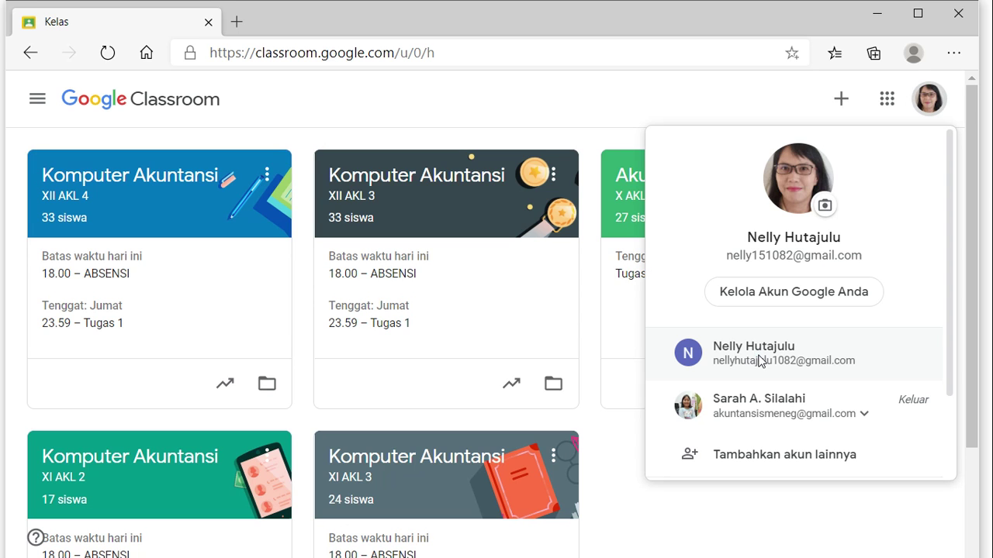
left_click(760, 360)
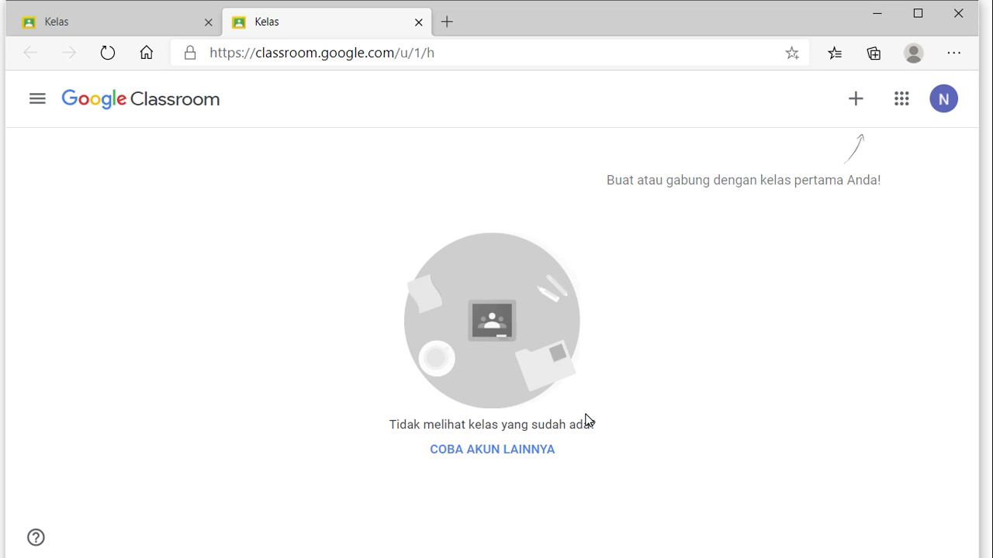
Start creating a class and accept the notice about using Classroom at a school with students.
left_click(856, 101)
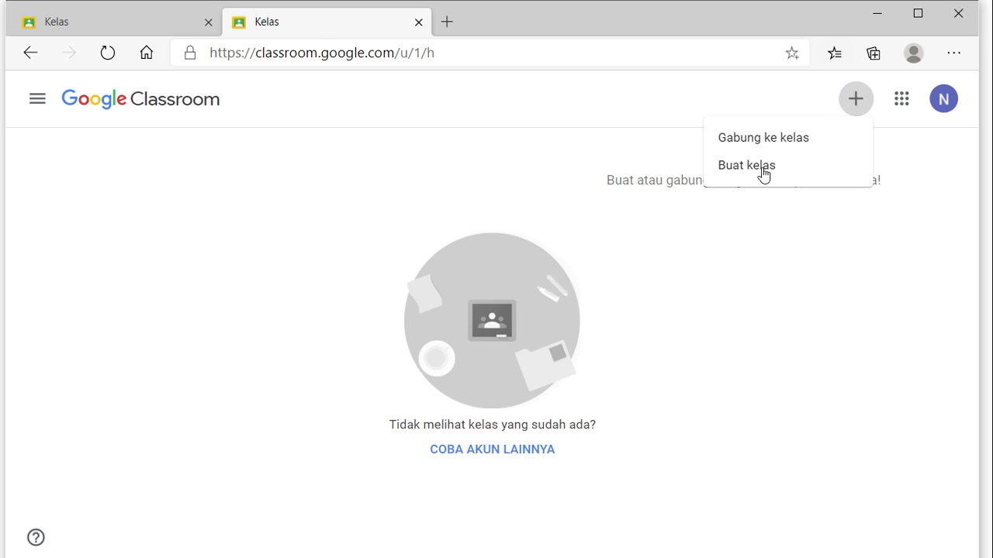
left_click(736, 171)
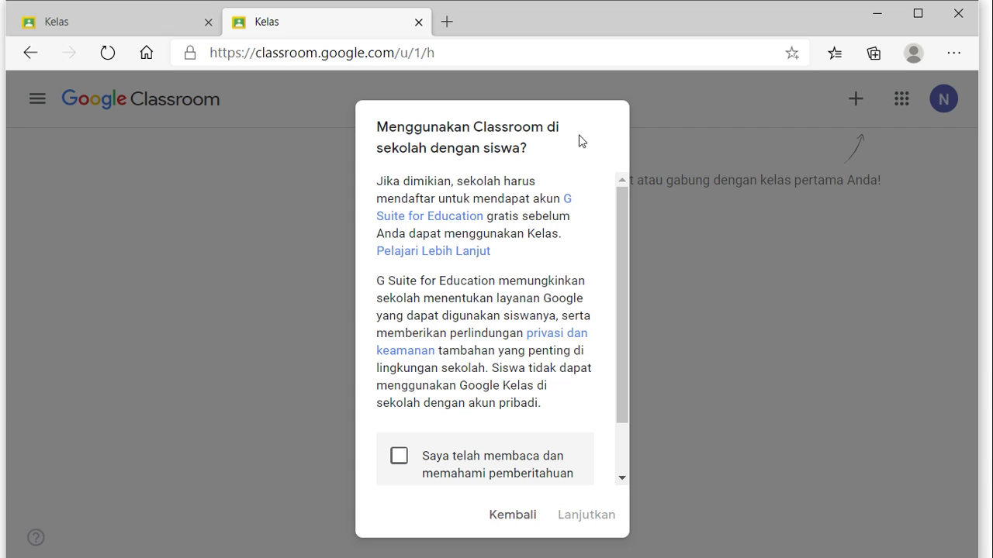
left_click(399, 459)
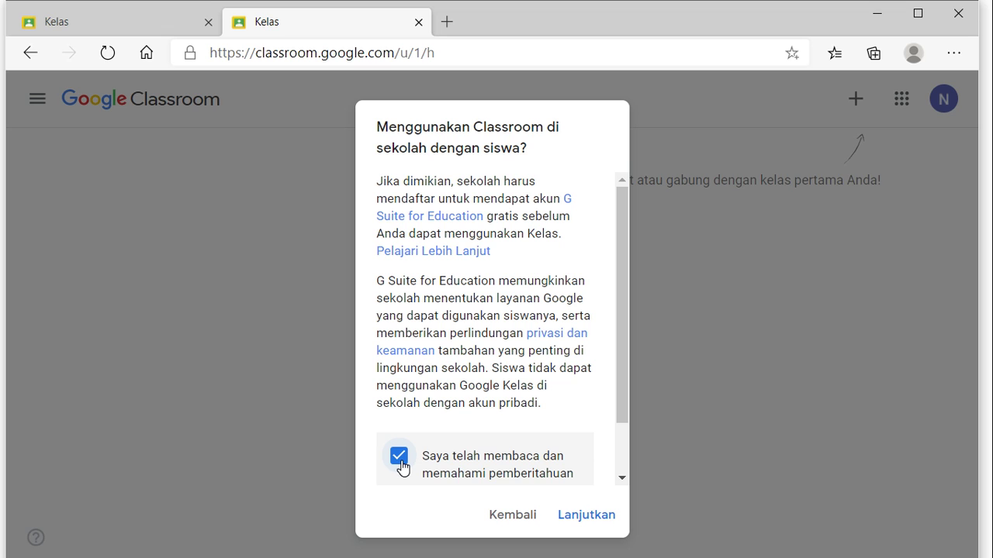
left_click_drag(621, 401, 615, 488)
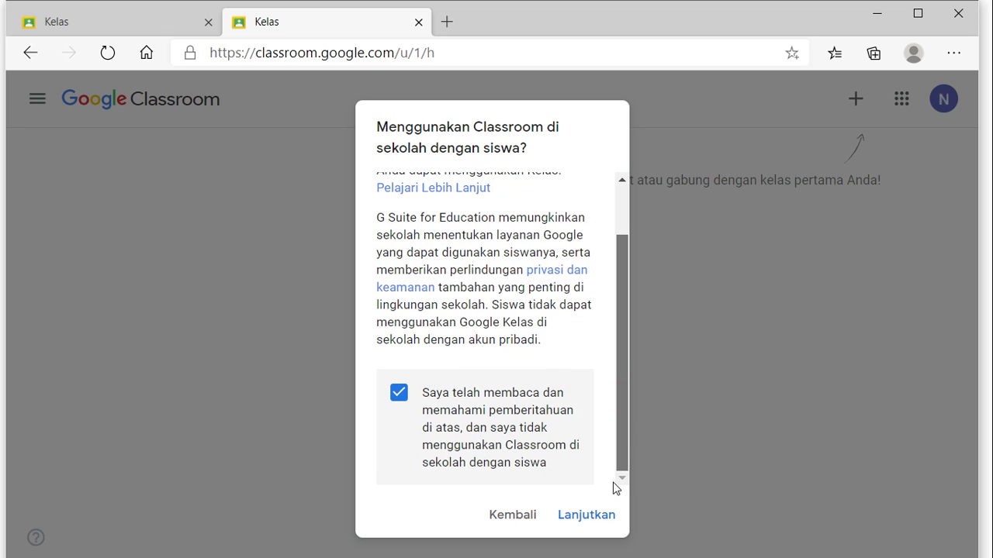
left_click(576, 520)
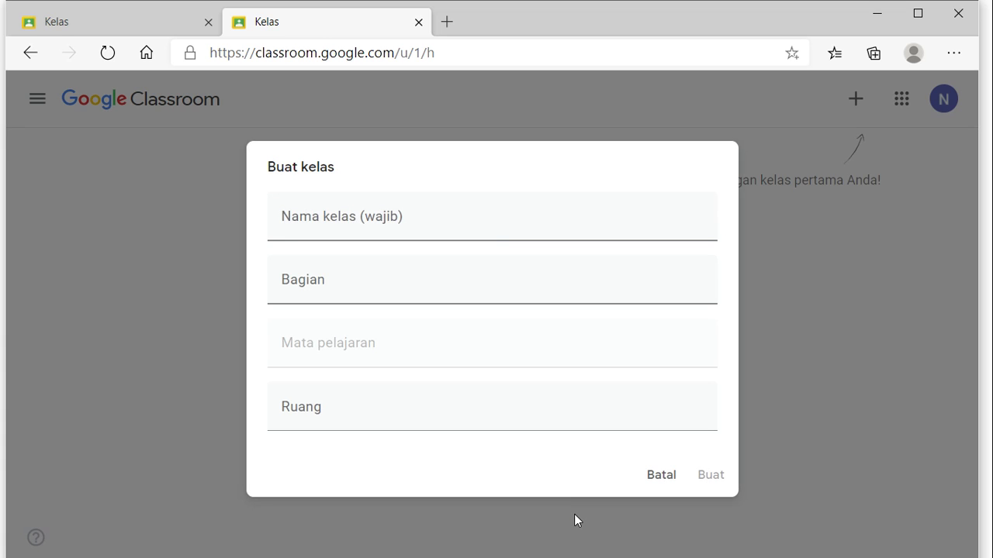
Enter KOMPUTER AKUNTANSI as the class name and XI AKL 2 as the section (Bagian).
left_click(296, 221)
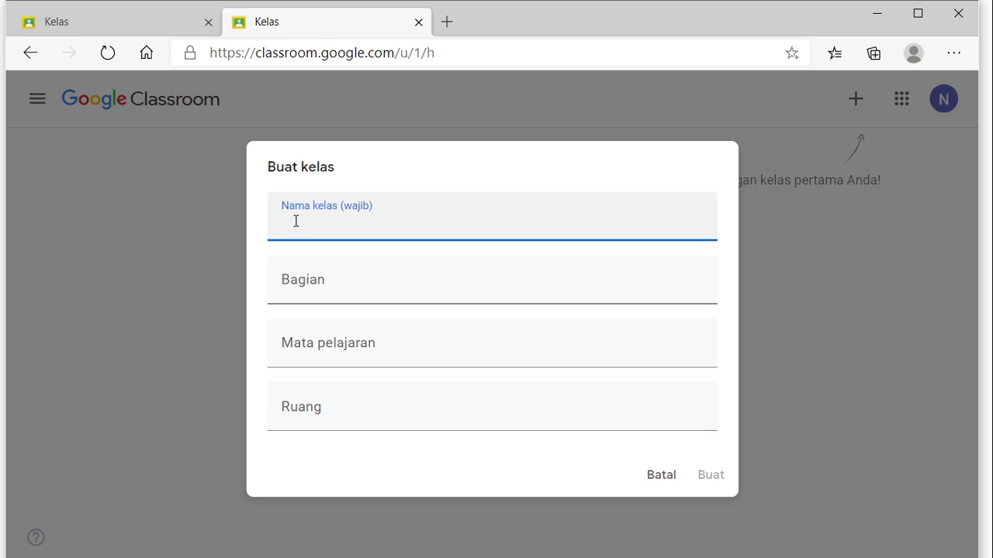
type("k")
key("BackSpace")
type("KOMPUTER AKUNTANSI")
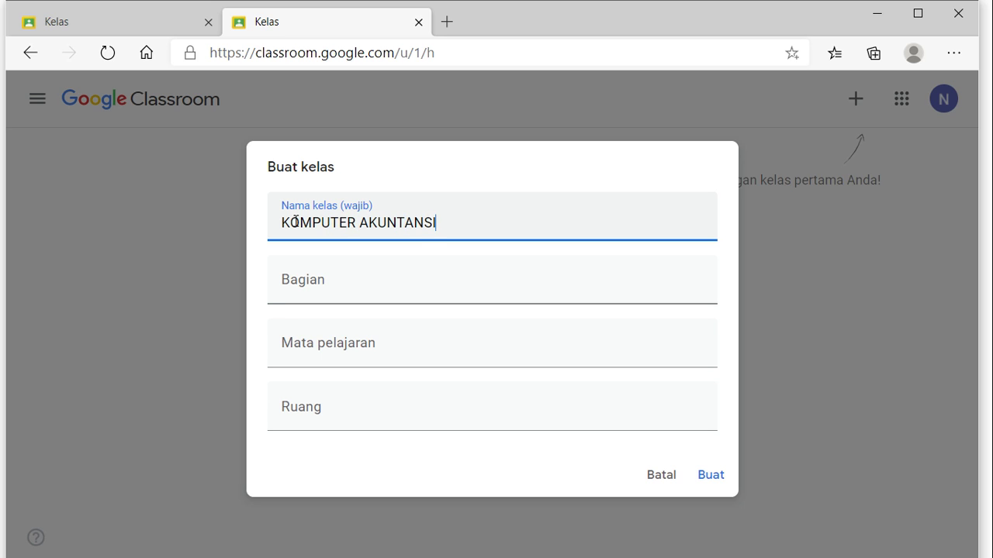
left_click(323, 286)
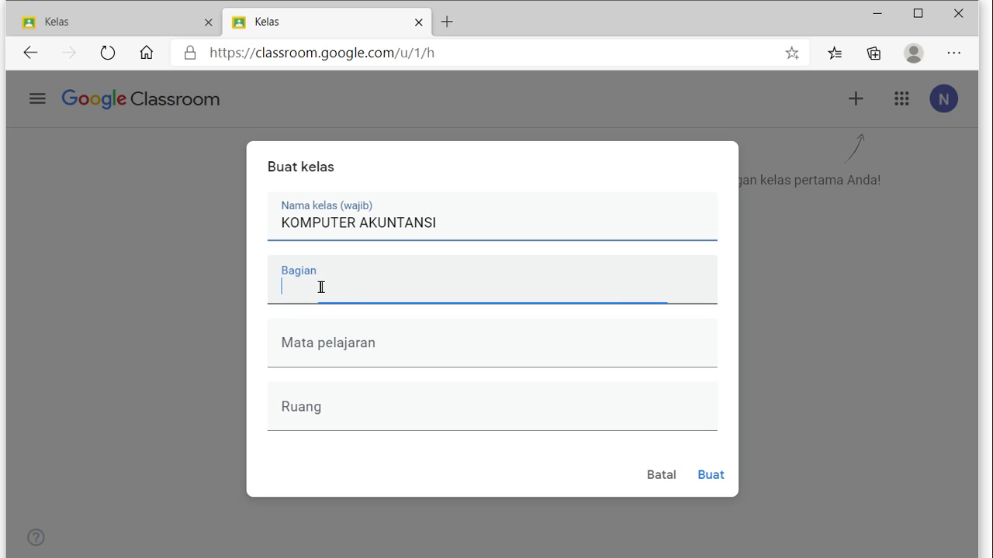
type("x")
key("BackSpace")
type("XI AKU")
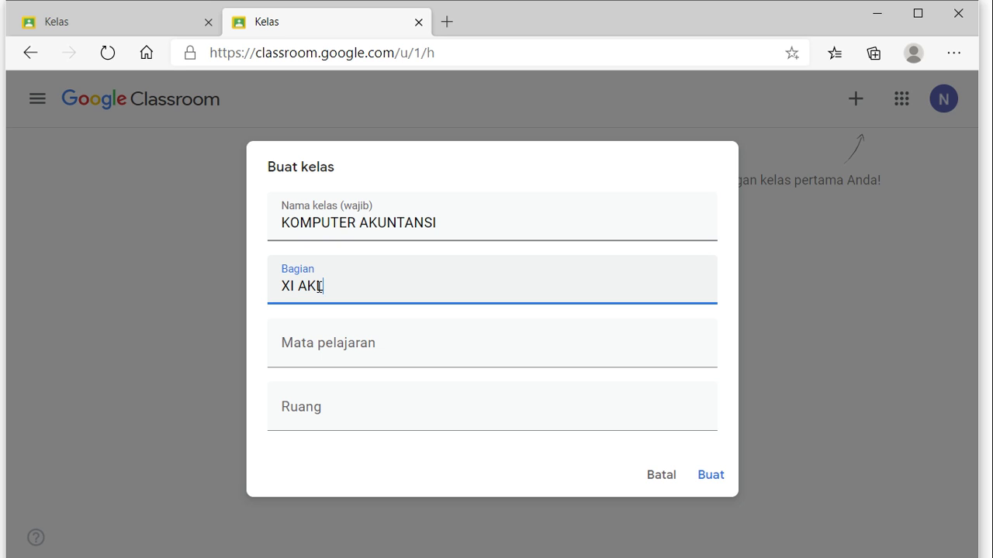
type(" 2")
left_click(353, 349)
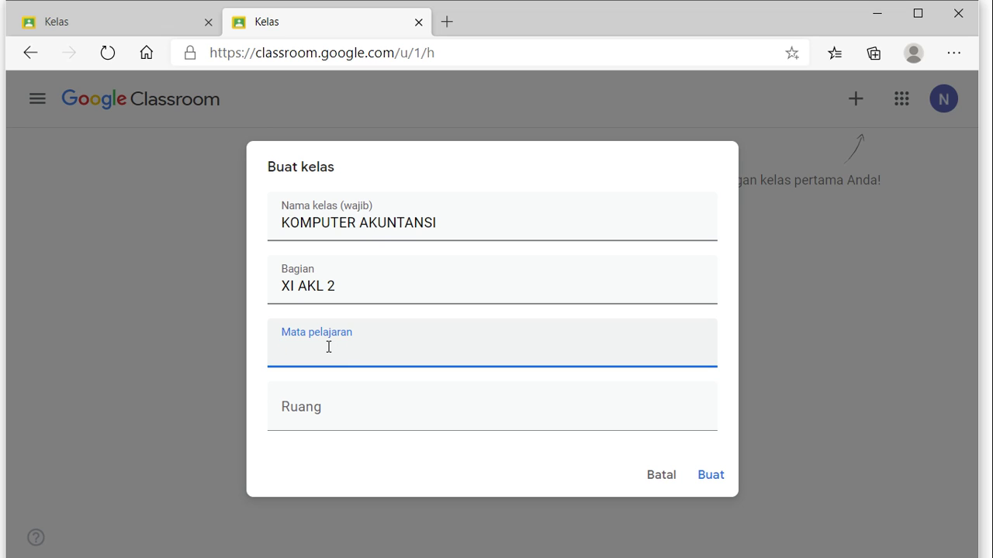
type("KOMP")
key("BackSpace")
key("BackSpace")
key("BackSpace")
key("BackSpace")
Create the class with subject and room left empty, and dismiss the "What's new in Classroom" notice.
left_click(323, 411)
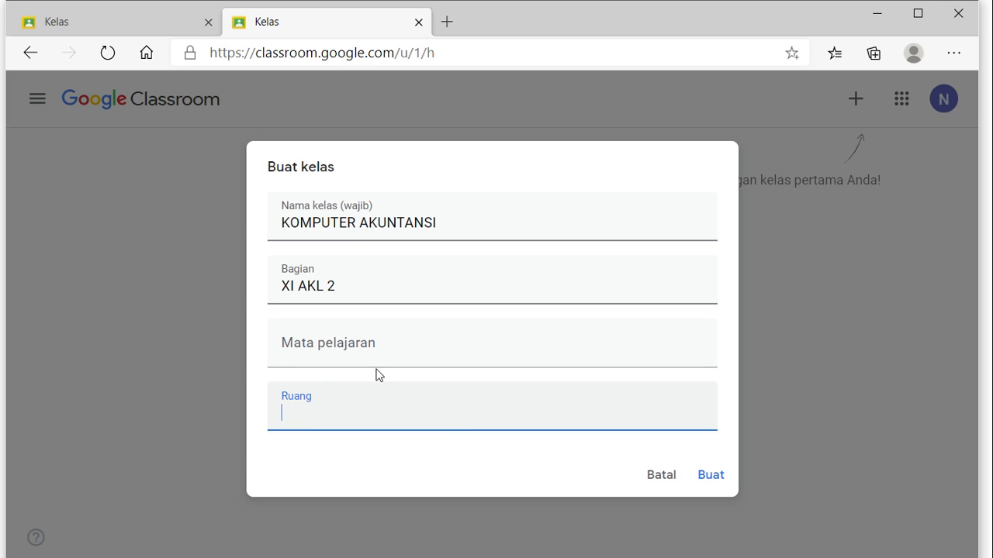
left_click(702, 479)
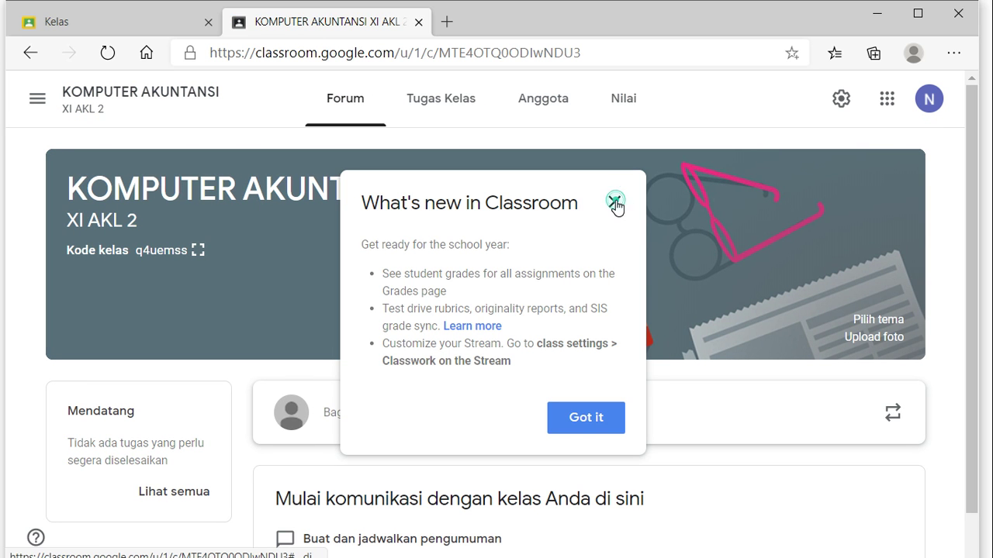
left_click(614, 202)
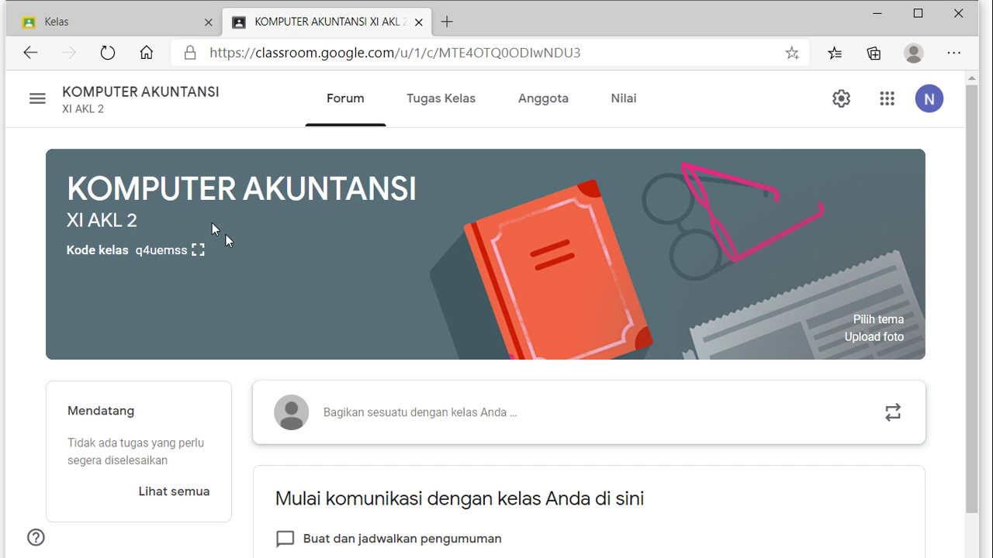
Copy the class code shown in the class banner.
left_click(138, 252)
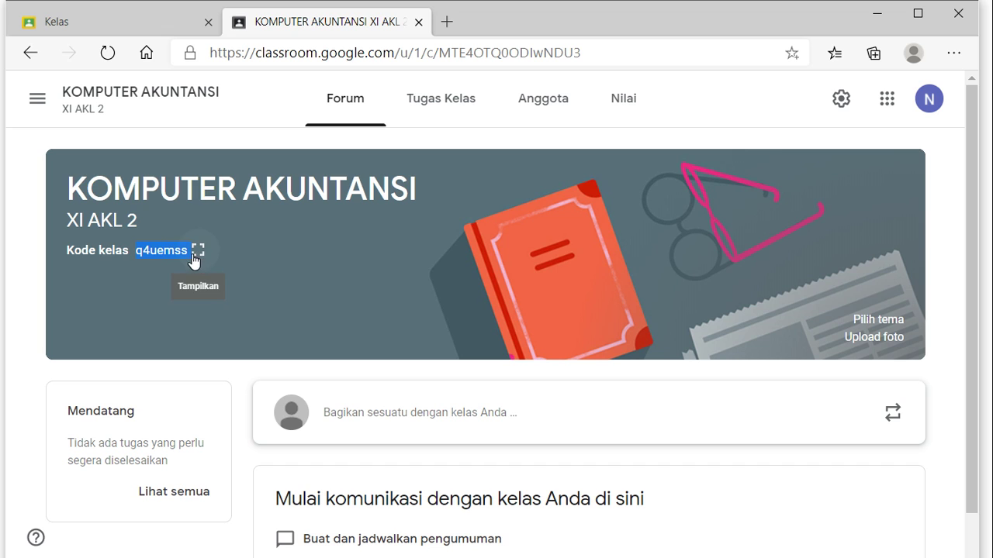
left_click(138, 250)
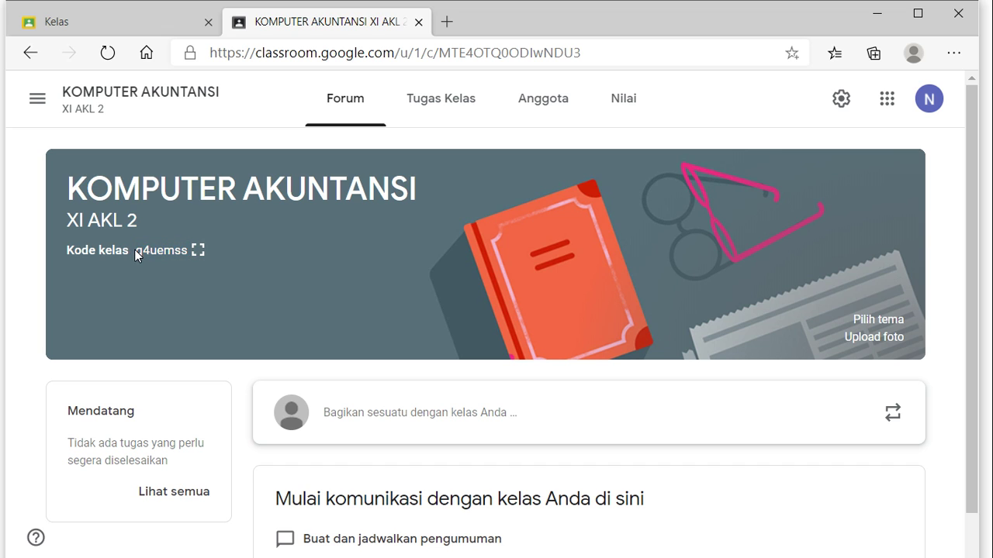
left_click_drag(174, 252, 182, 256)
left_click(129, 274)
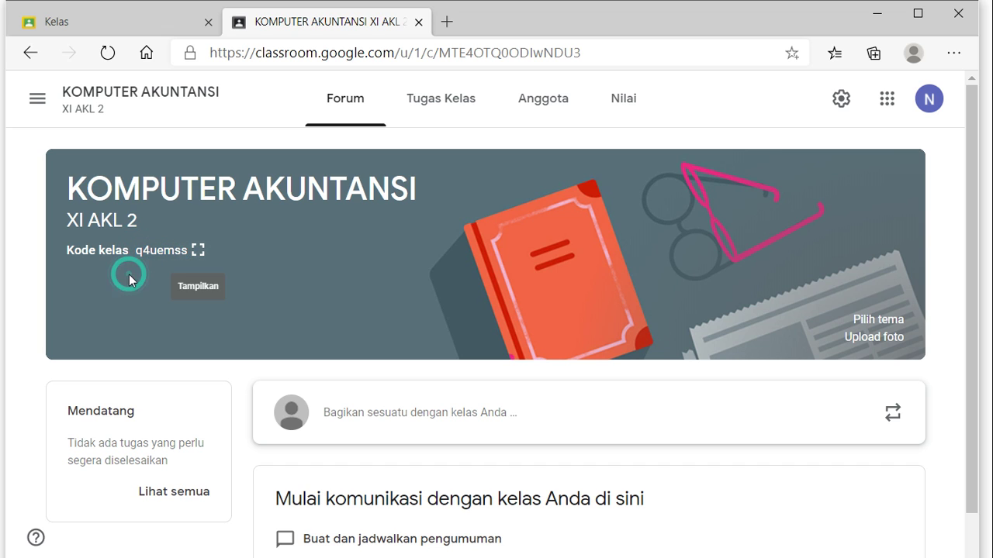
left_click(137, 249)
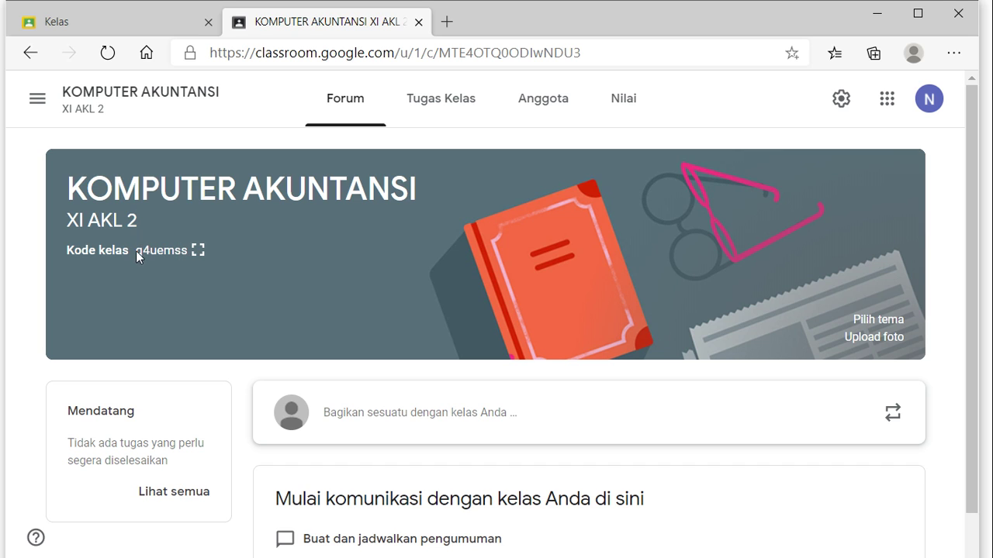
left_click_drag(138, 250, 187, 258)
key("ctrl+c")
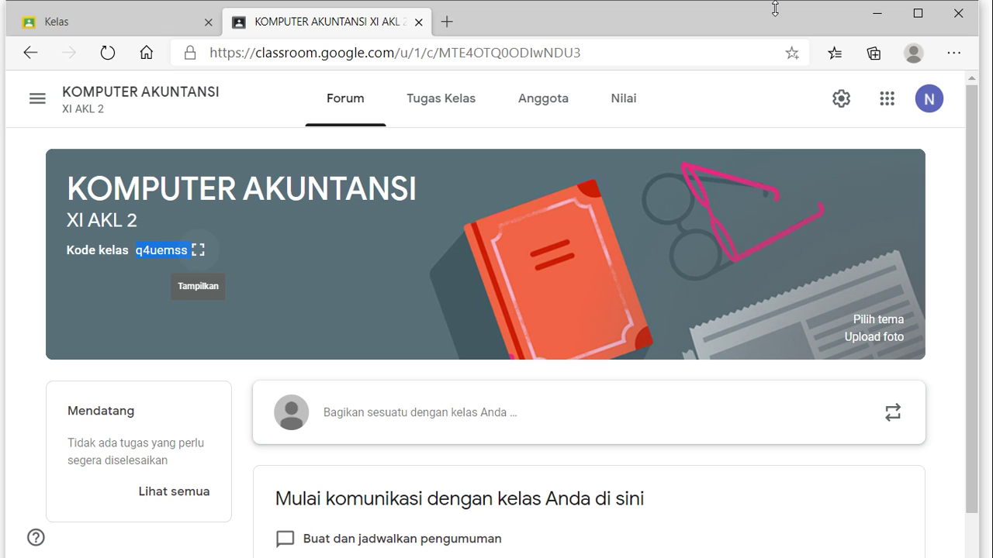
left_click(929, 109)
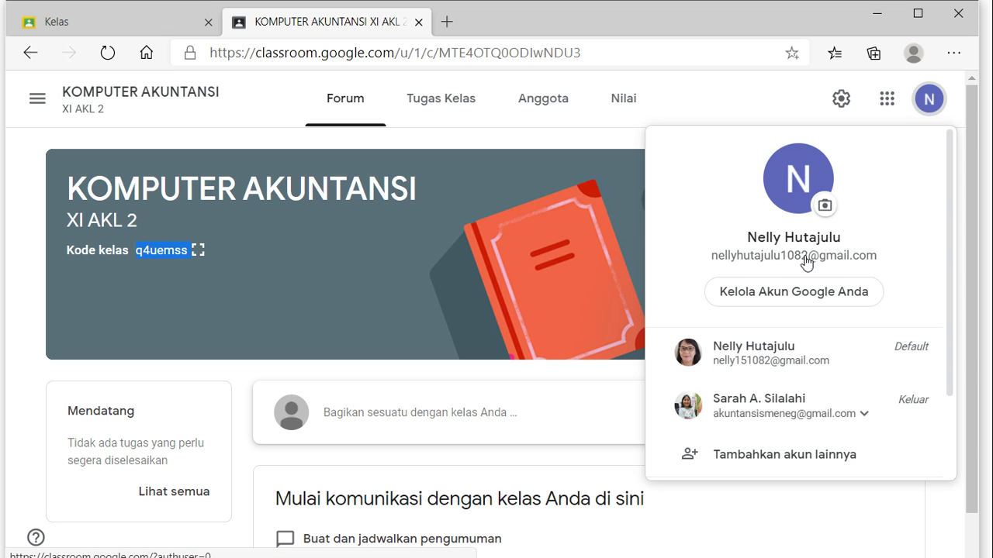
left_click(880, 109)
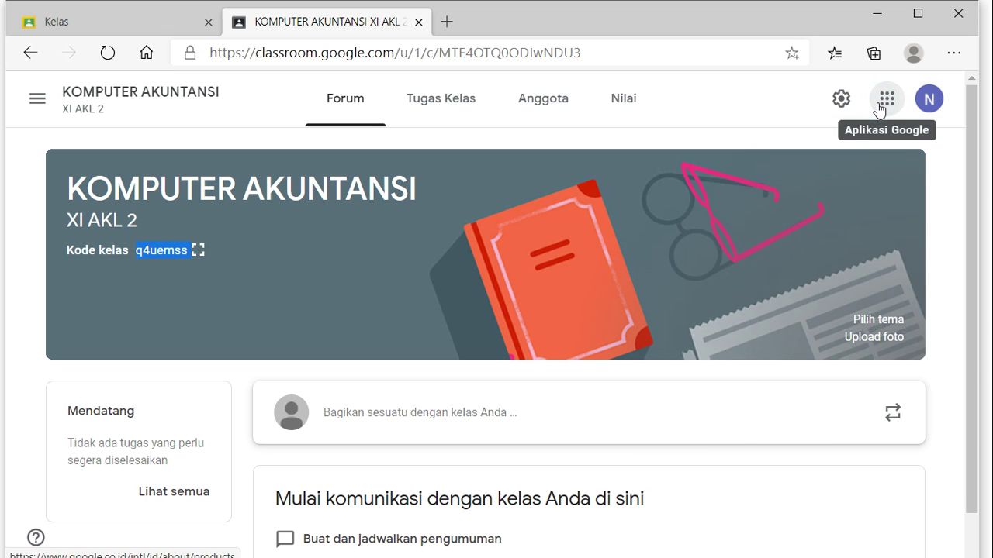
left_click(879, 109)
From the teacher account's class list, try to join a class with the copied class code, copy the code again and cancel.
left_click(42, 103)
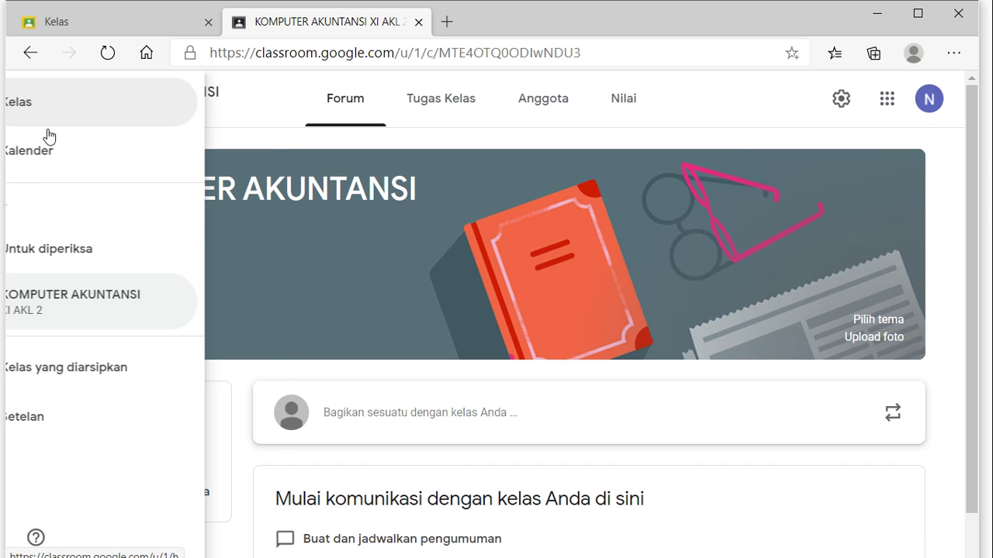
left_click(96, 117)
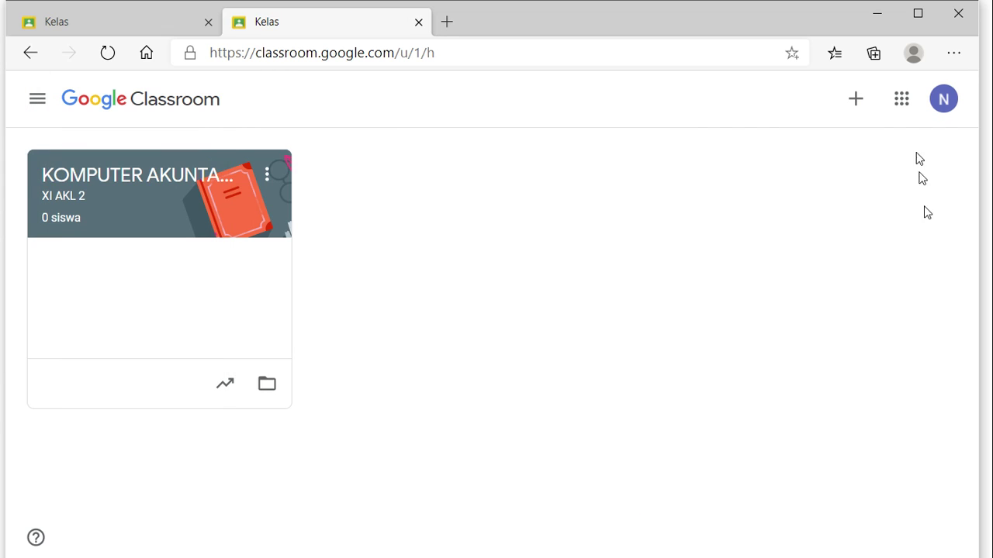
left_click(854, 102)
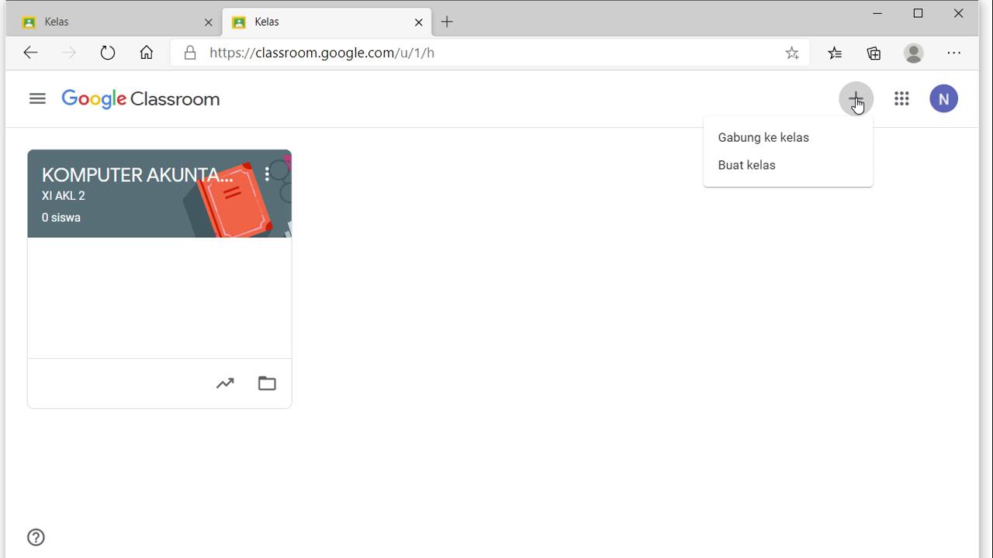
left_click(751, 142)
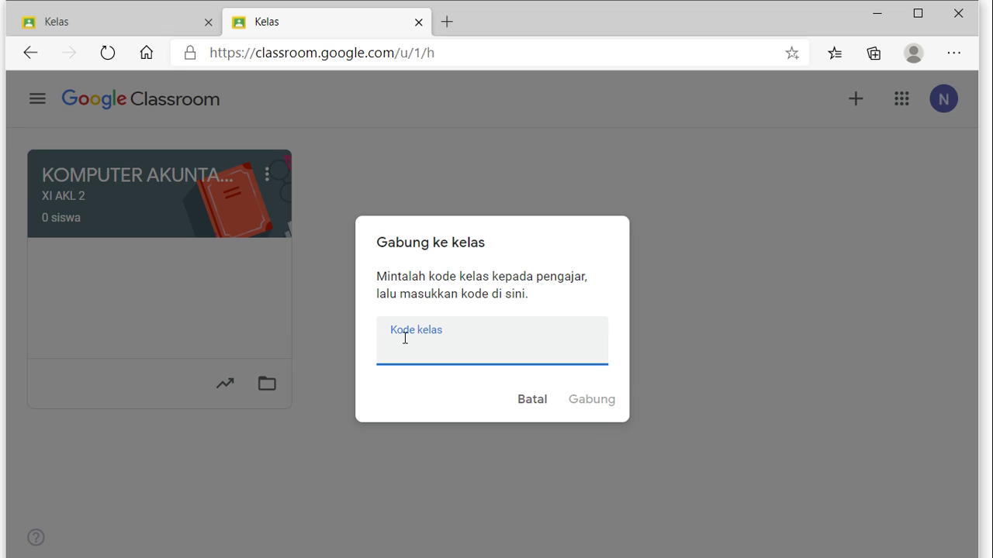
key("ctrl+v")
left_click(589, 405)
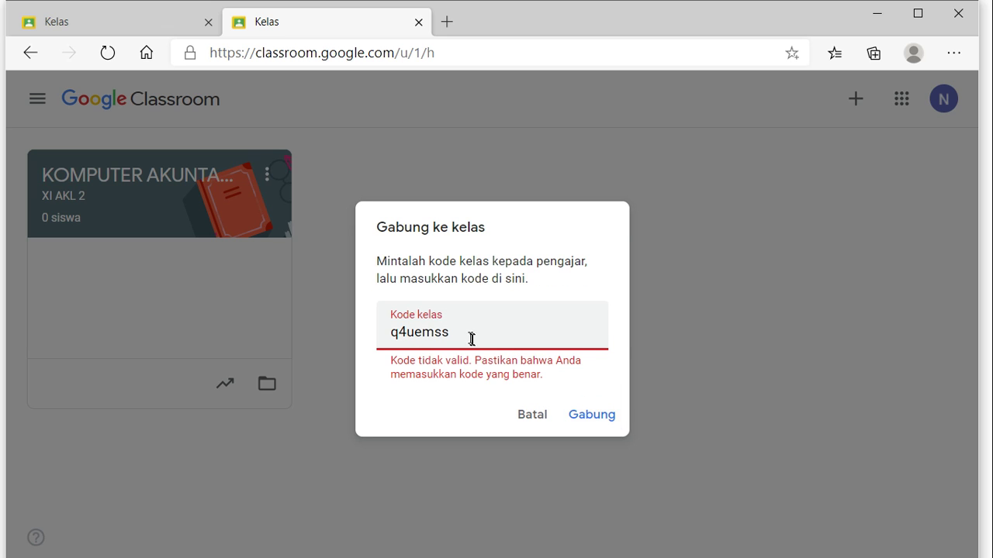
left_click_drag(470, 337, 381, 337)
key("ctrl+c")
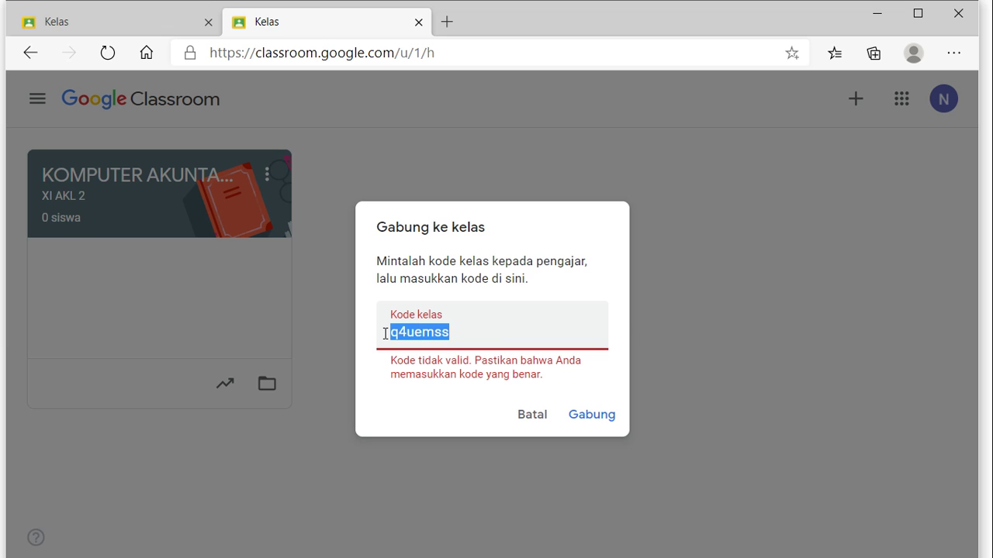
left_click(545, 421)
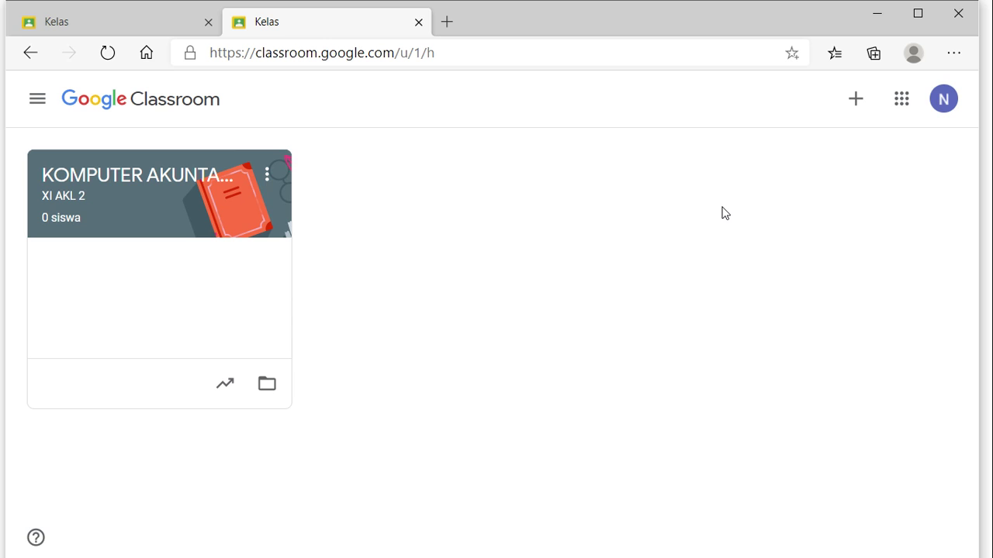
Log in to the signed-out student account from the Google account list and complete the identity verification.
left_click(940, 101)
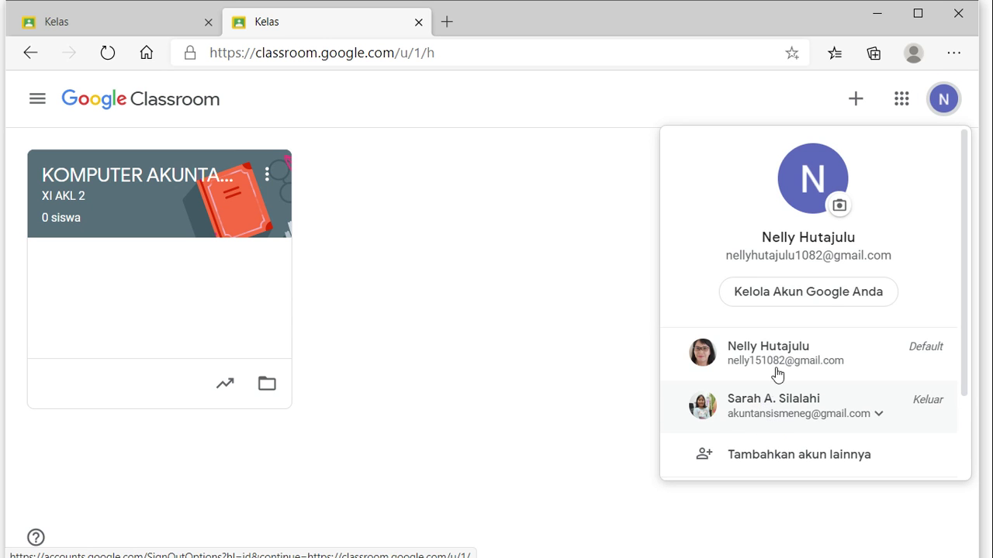
left_click(767, 408)
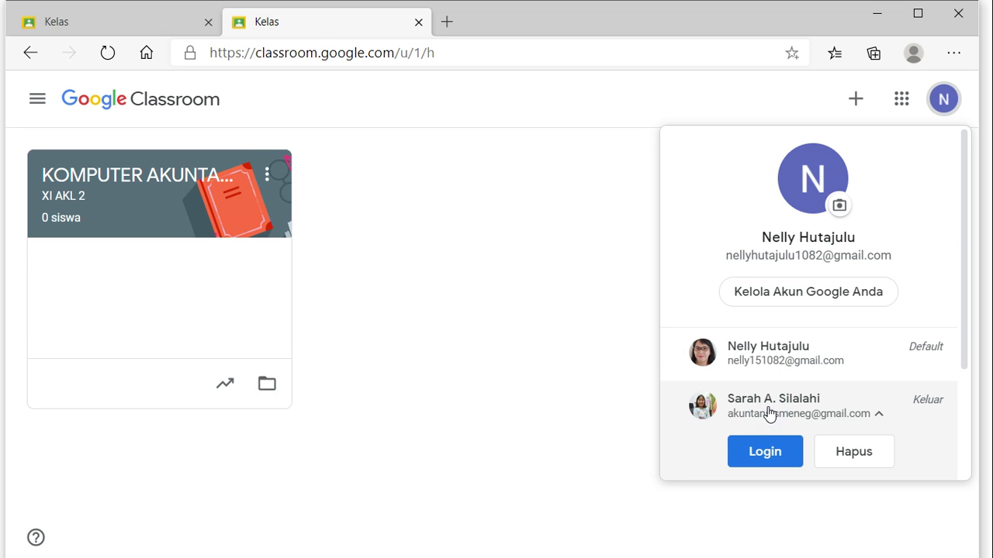
left_click(764, 458)
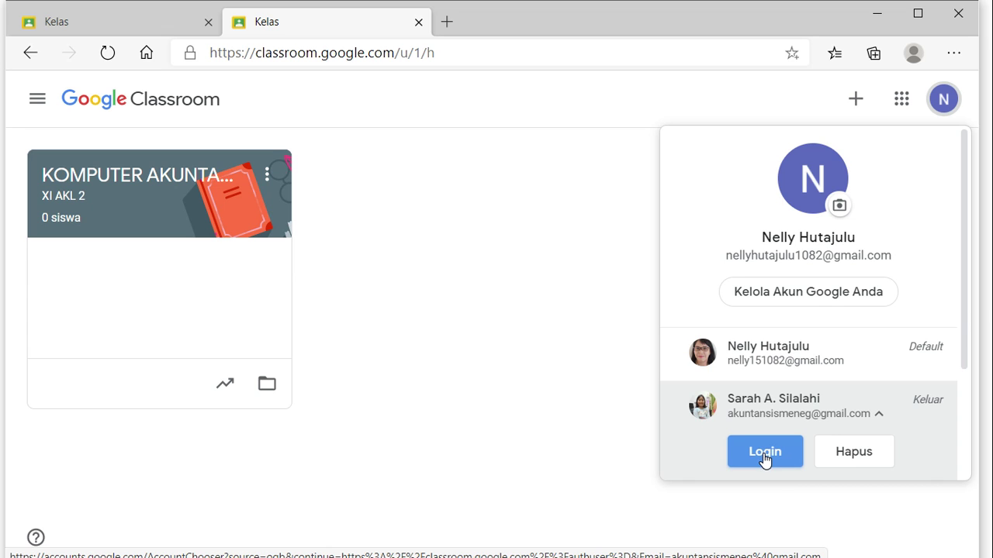
left_click(761, 456)
left_click(766, 458)
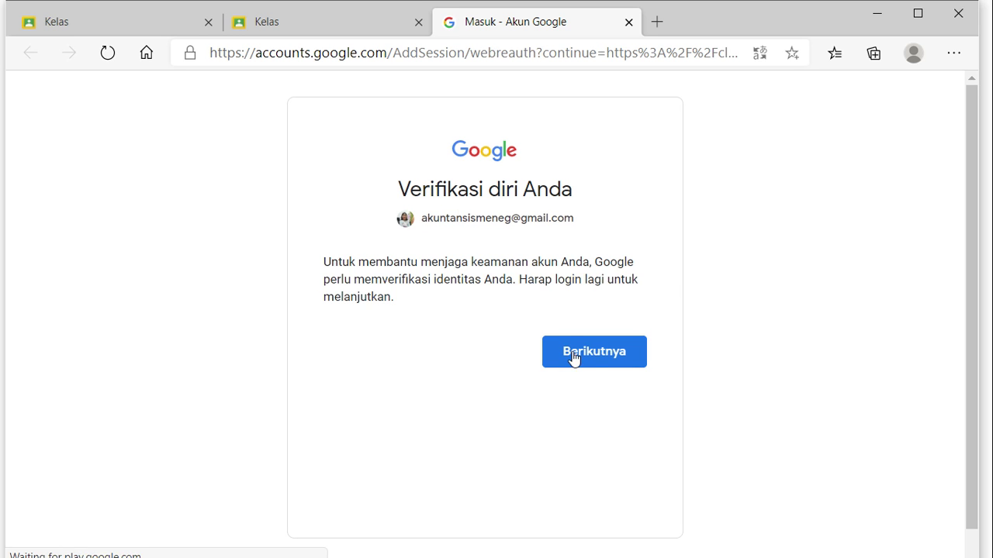
left_click(593, 353)
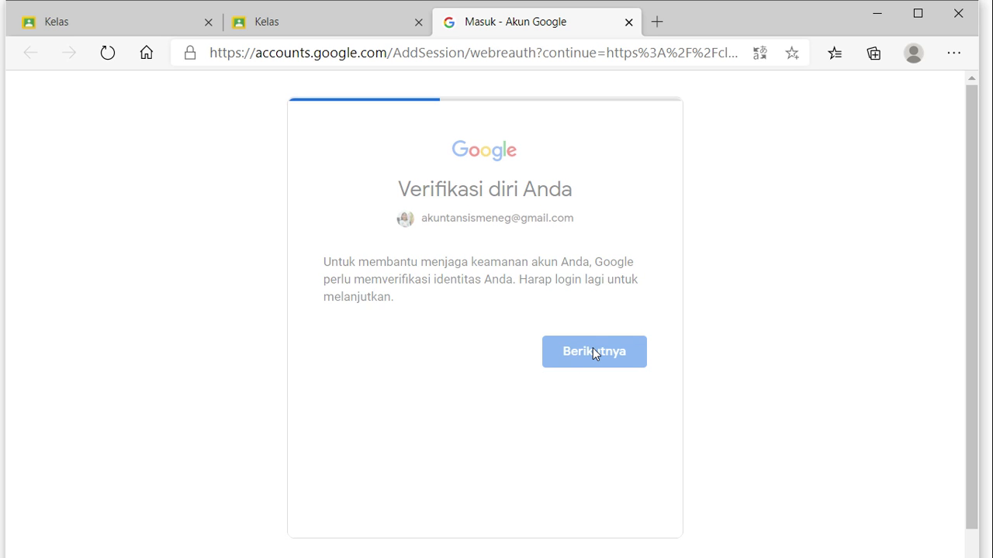
left_click(593, 372)
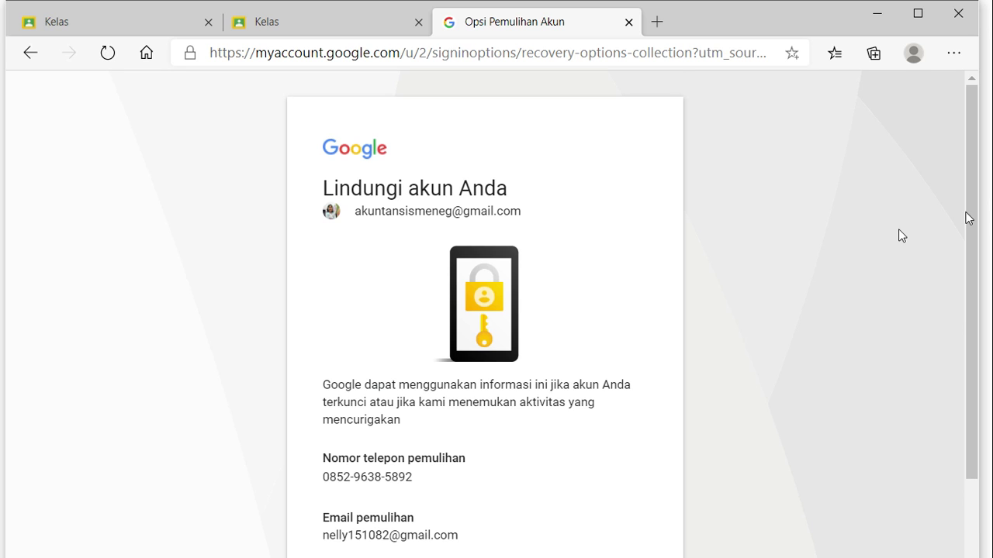
Finish the account recovery options page and continue to Google Classroom with the student account.
scroll(966, 348, "down", 2)
left_click(602, 497)
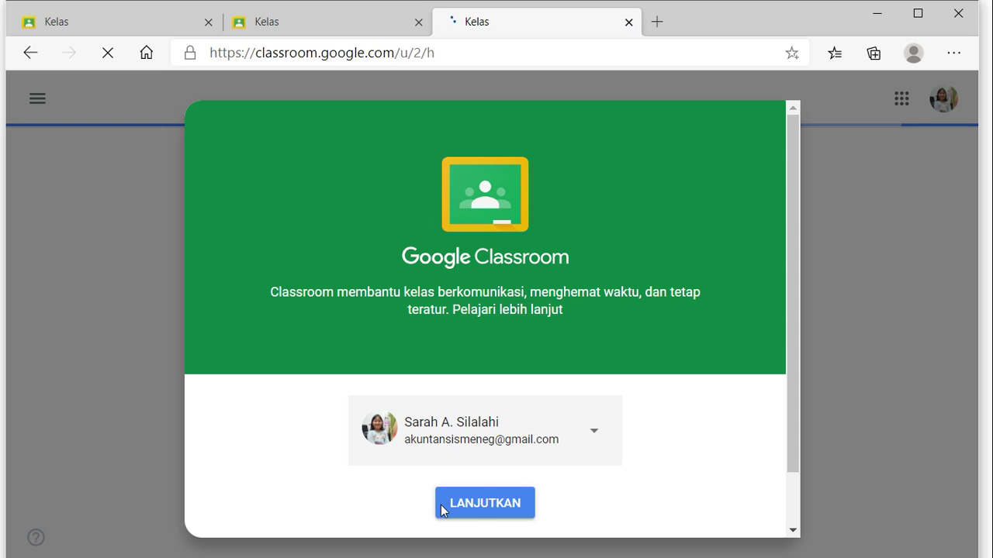
left_click(474, 515)
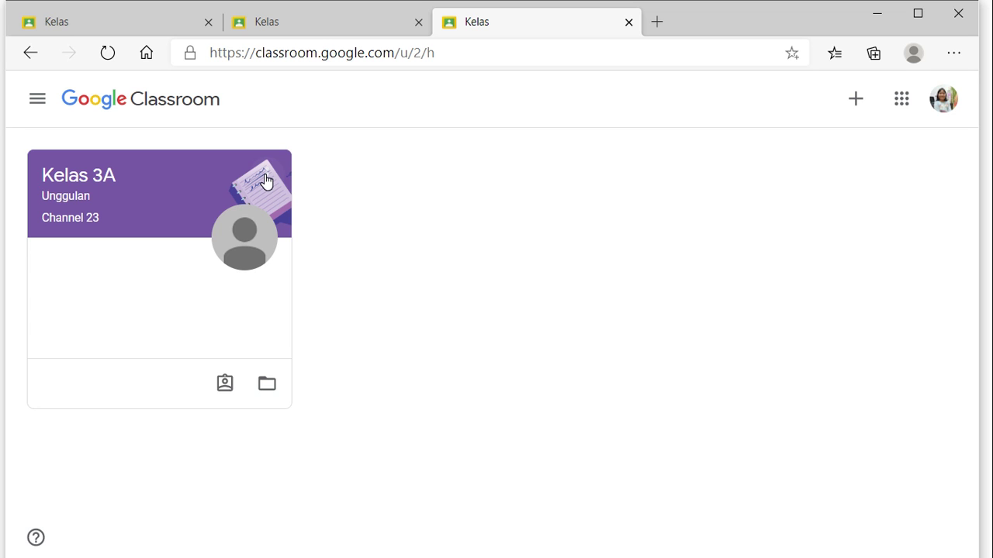
Join the KOMPUTER AKUNTANSI class as the student with the copied class code, and dismiss the tip about creating posts.
left_click(854, 106)
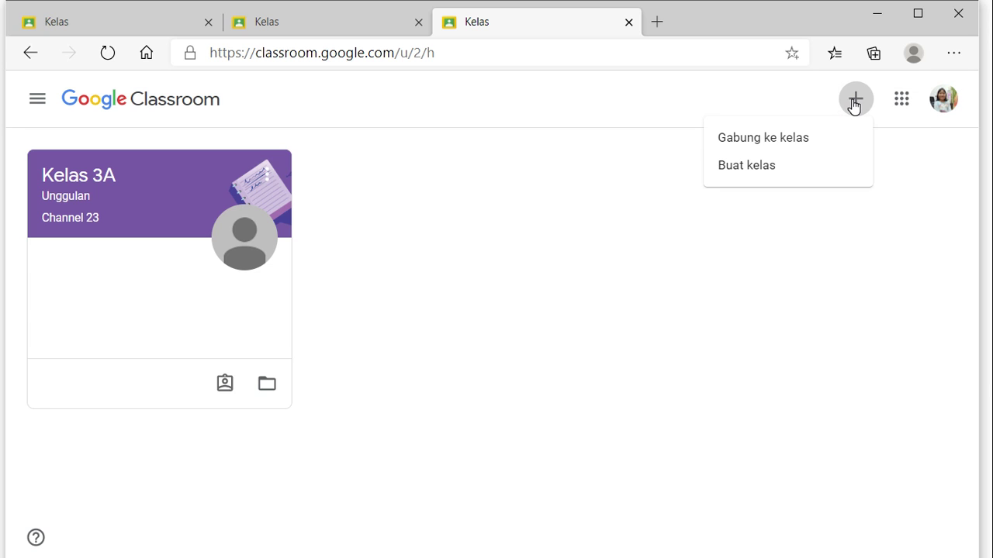
left_click(750, 145)
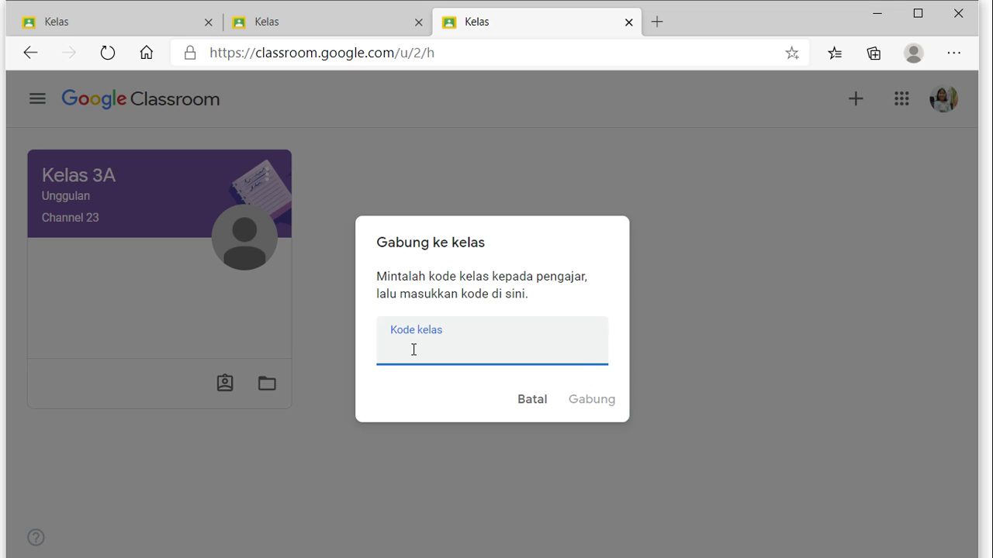
key("ctrl+v")
left_click(594, 400)
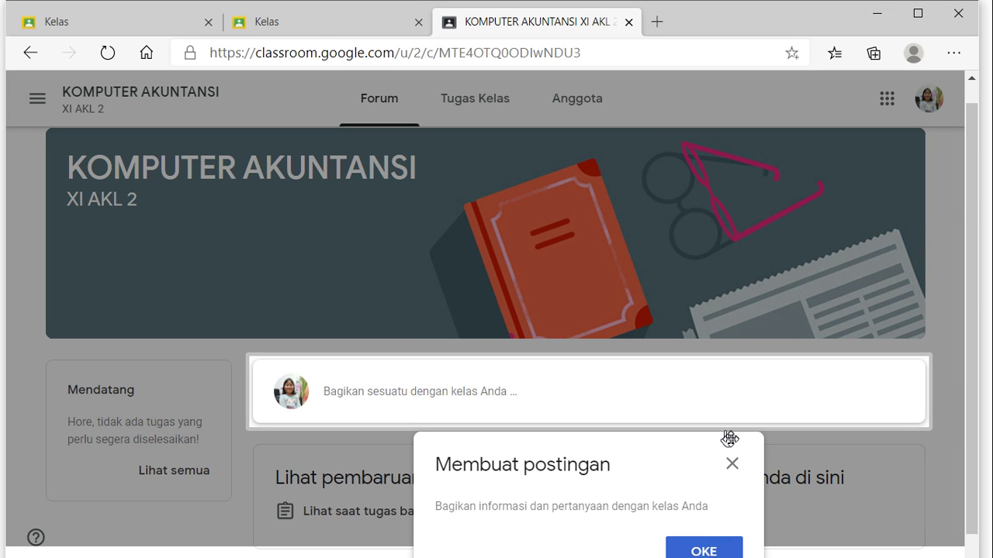
left_click(732, 463)
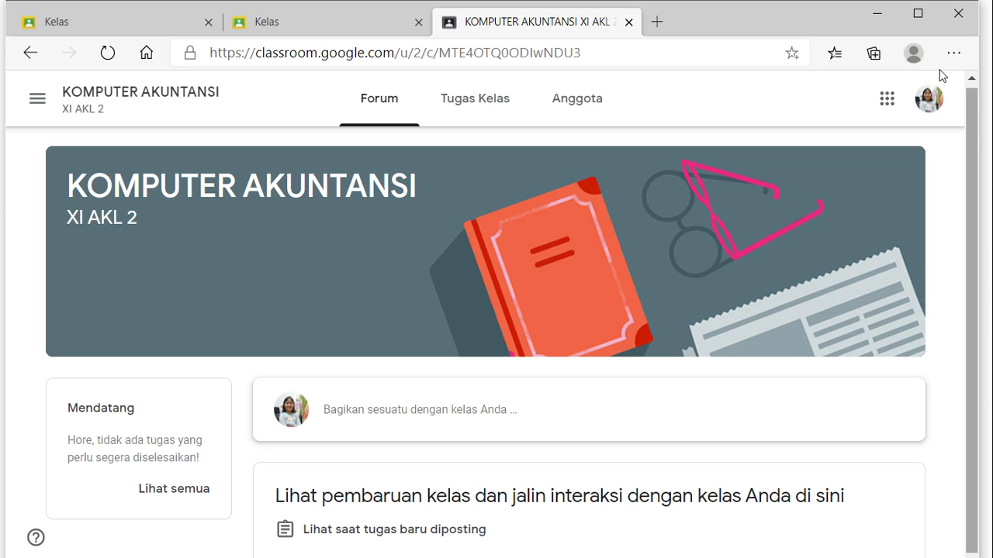
Maximize the browser window, open the student's class list and compare it with the teacher account's class list.
left_click(918, 13)
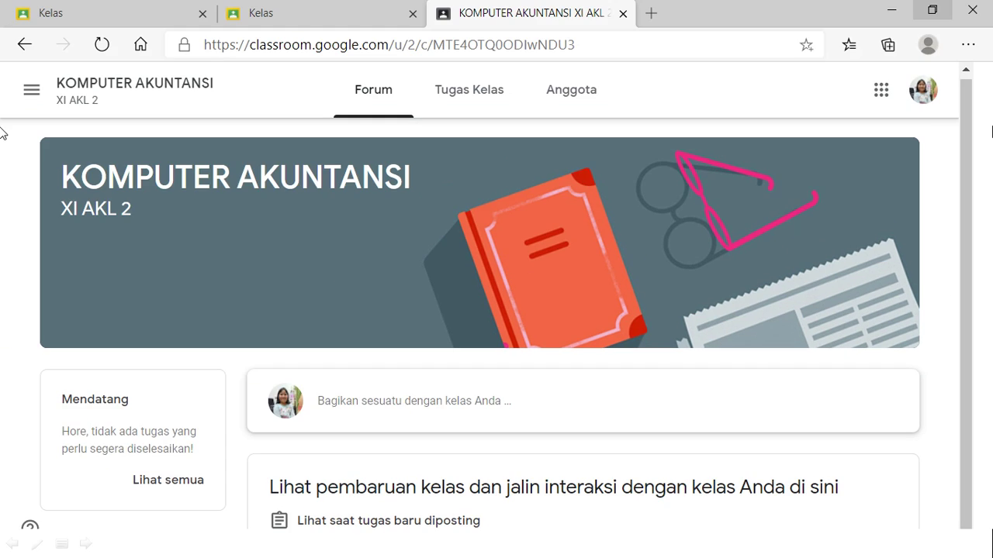
scroll(986, 140, "down", 1)
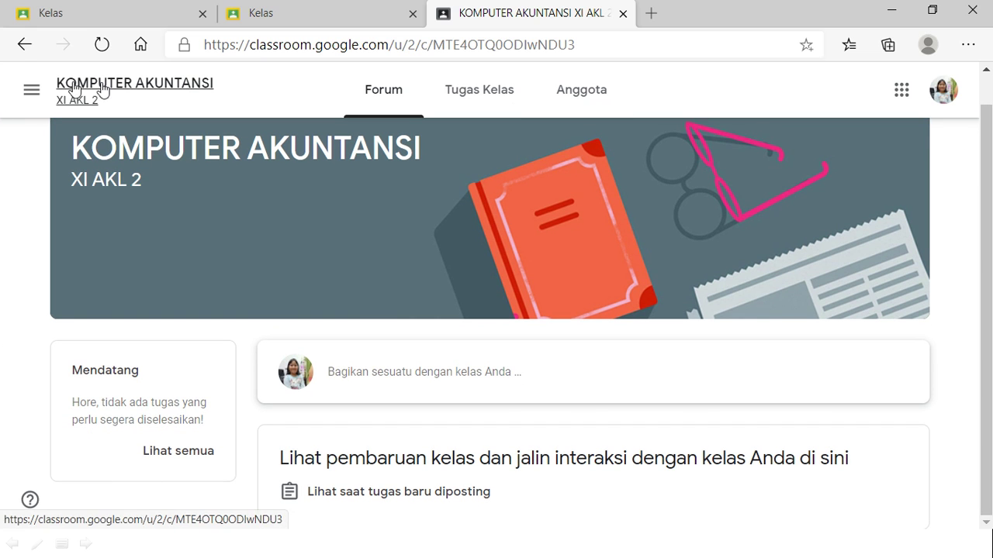
left_click(28, 87)
left_click(63, 103)
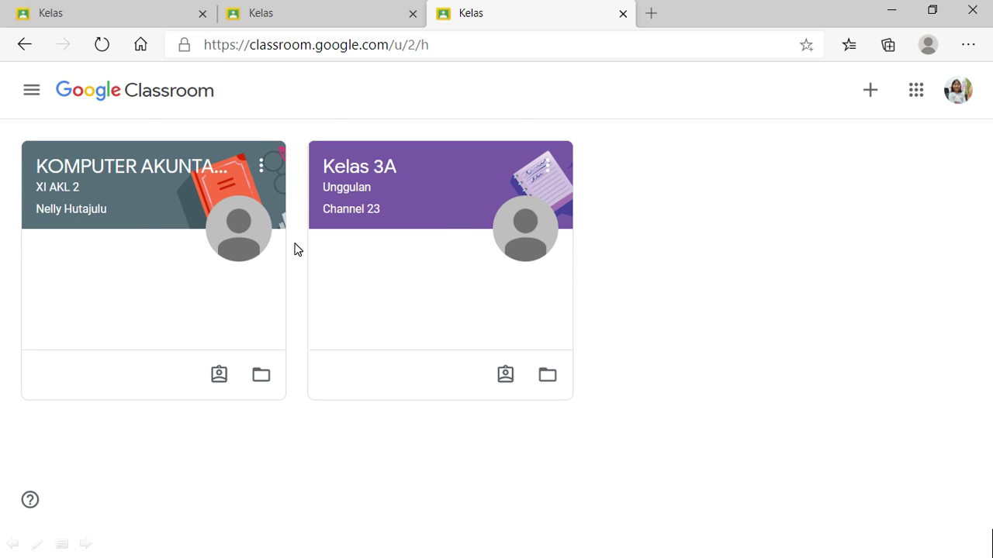
left_click(307, 16)
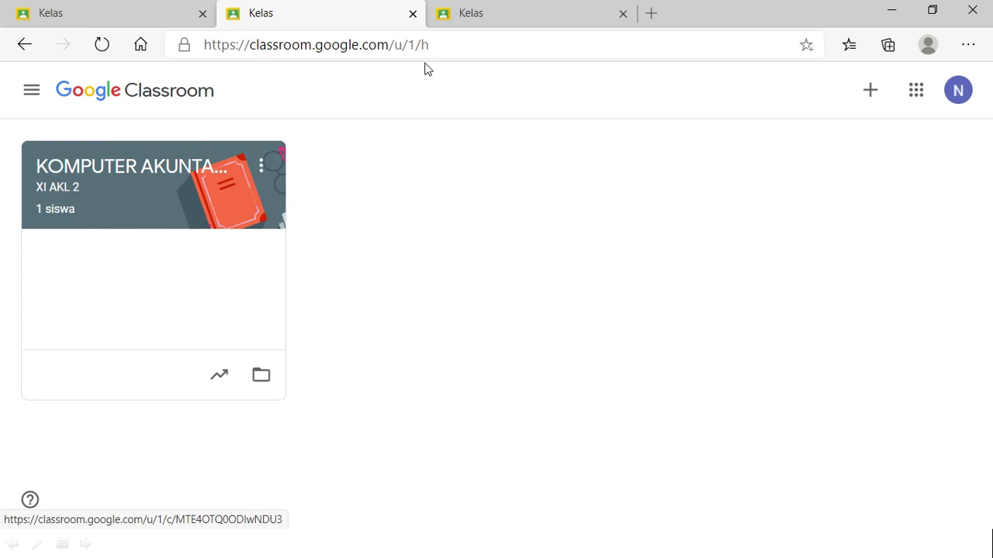
left_click(472, 13)
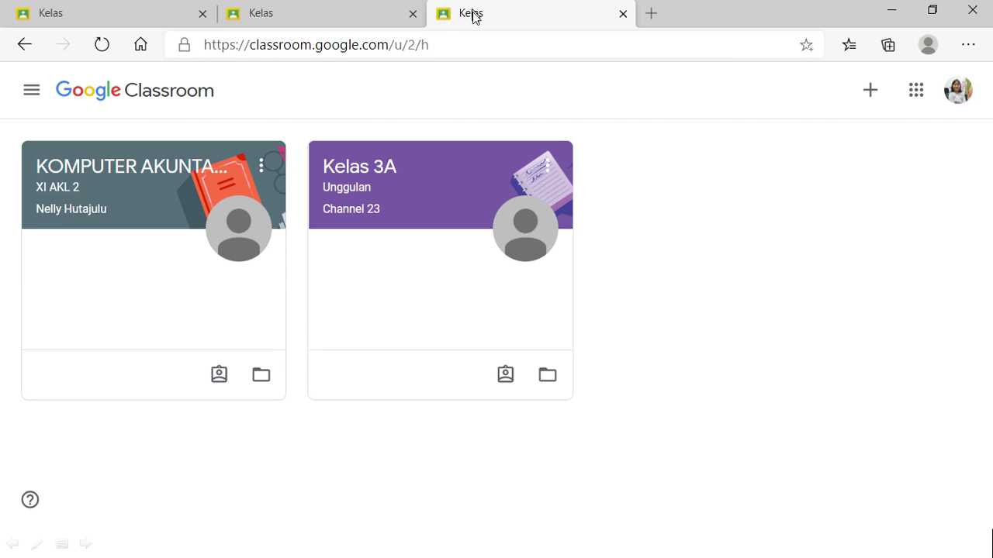